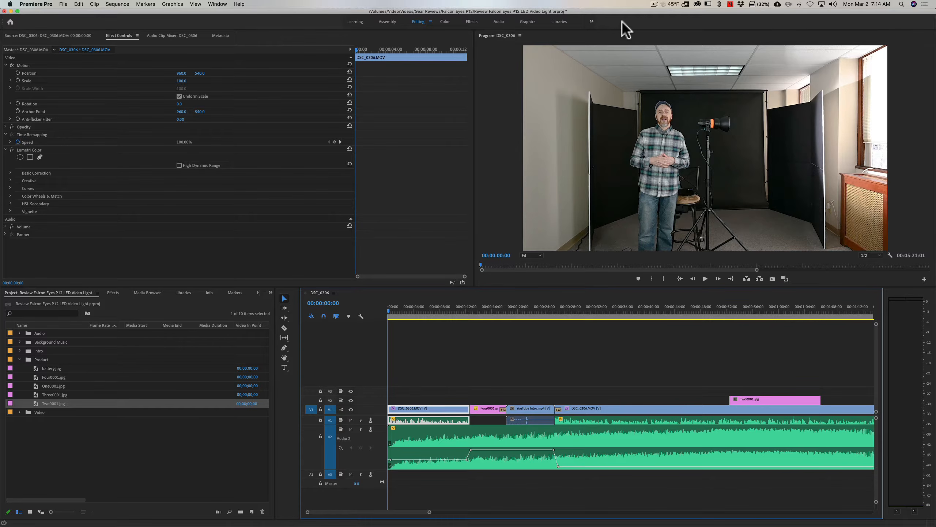
# Play back the opening of the sequence and return the playhead to its start.
pyautogui.click(705, 278)
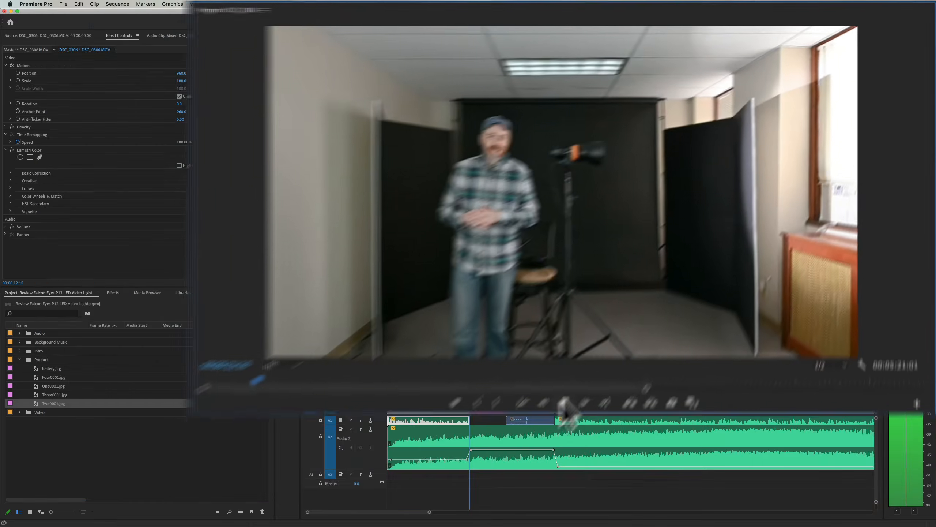
pyautogui.click(488, 484)
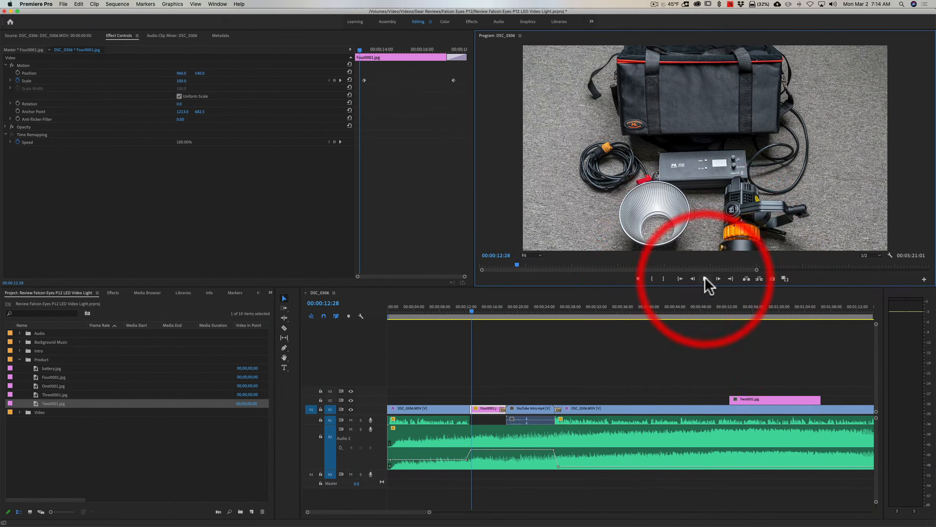
pyautogui.moveTo(471, 309); pyautogui.dragTo(386, 313)
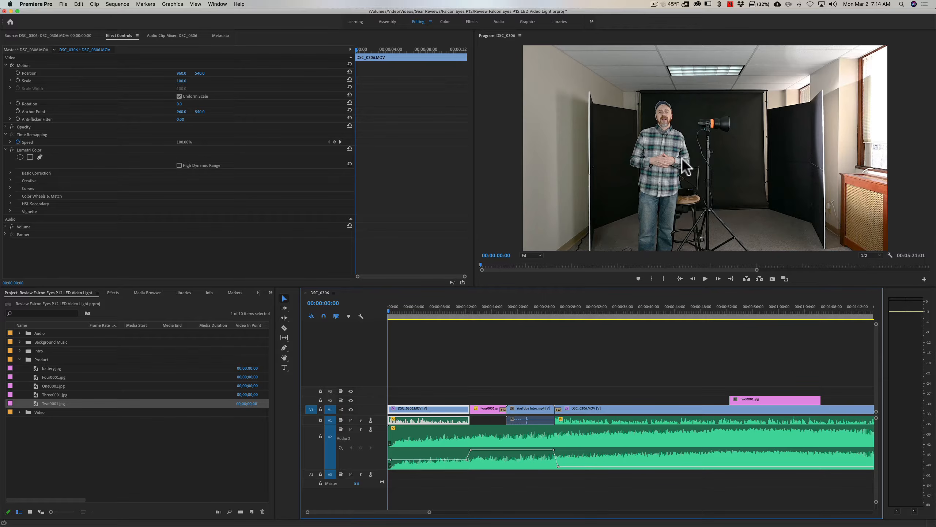
# Mute the first two audio tracks and place the playhead at the start of the sequence.
pyautogui.click(349, 428)
pyautogui.click(351, 420)
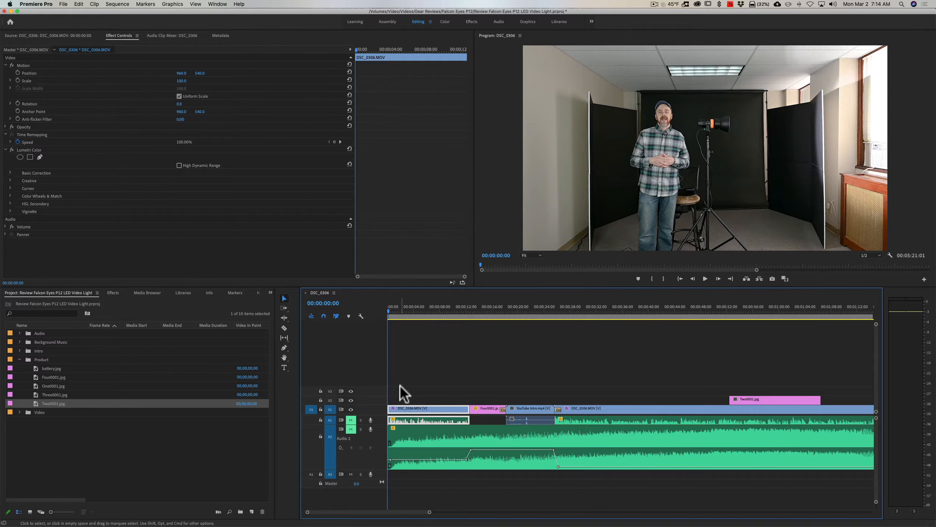
pyautogui.click(388, 310)
pyautogui.moveTo(388, 310)
pyautogui.mouseDown()
pyautogui.moveTo(455, 311)
pyautogui.moveTo(387, 310)
pyautogui.mouseUp()
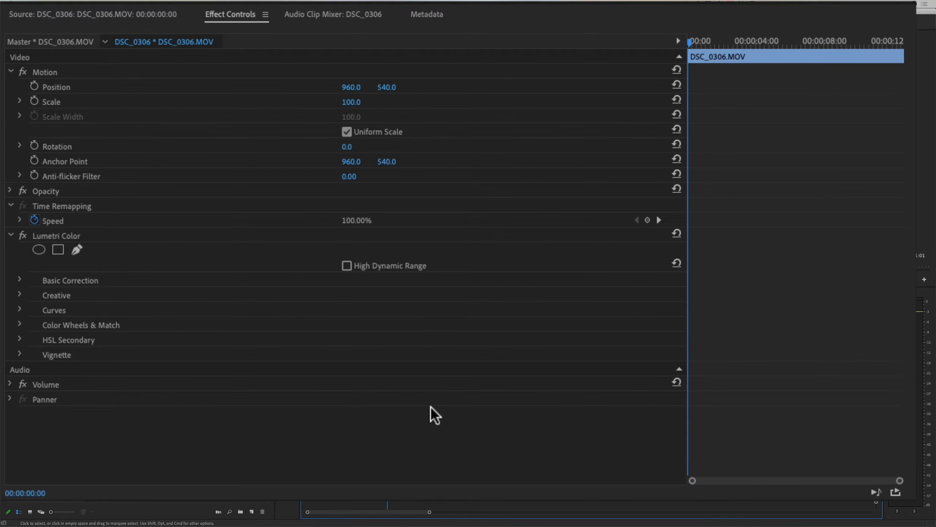
# Display the opening DSC_0306.MOV clip's effect controls and keyframe its Scale from 100 at 00:00:00:00 to 154 at 00:00:10:04.
pyautogui.press('super+s')
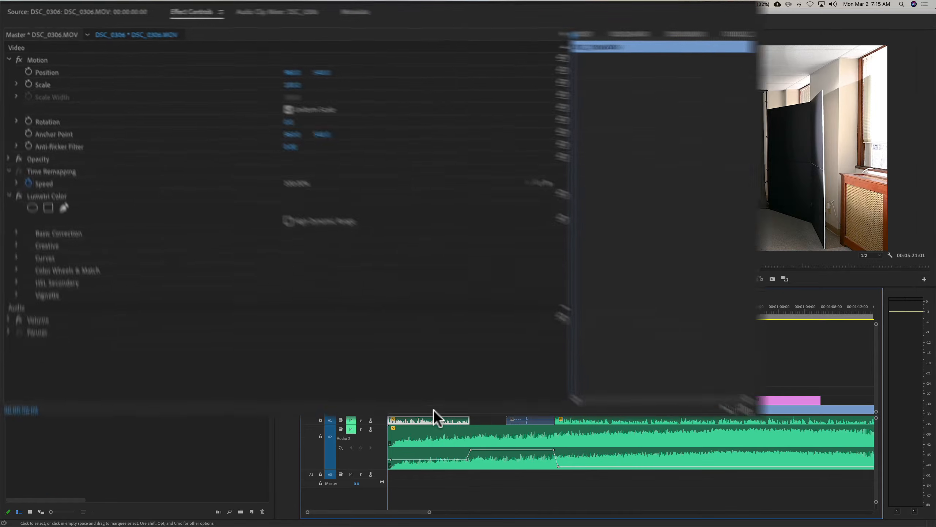
pyautogui.doubleClick(433, 410)
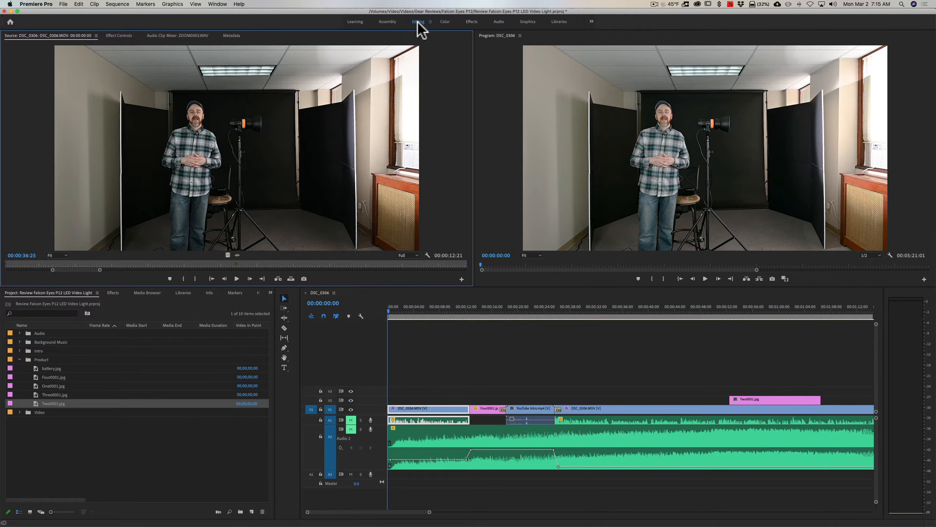
pyautogui.click(120, 36)
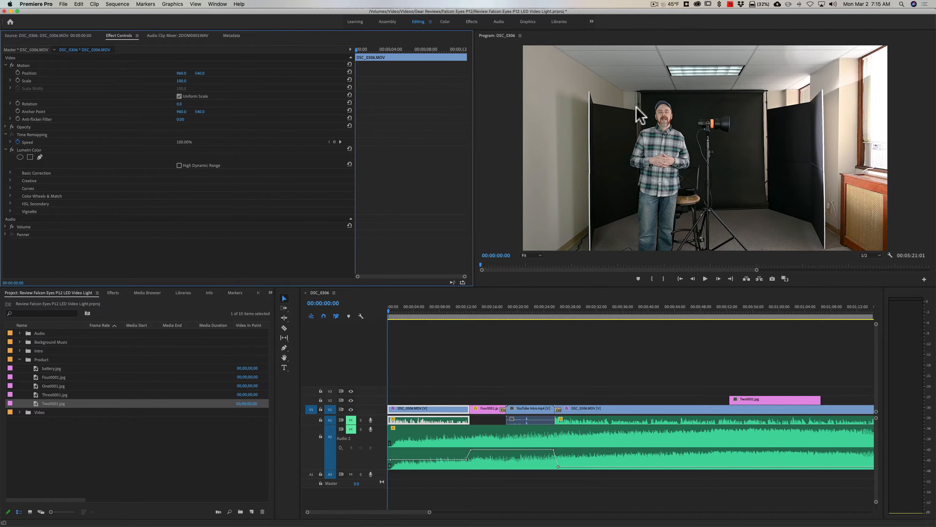
pyautogui.click(41, 85)
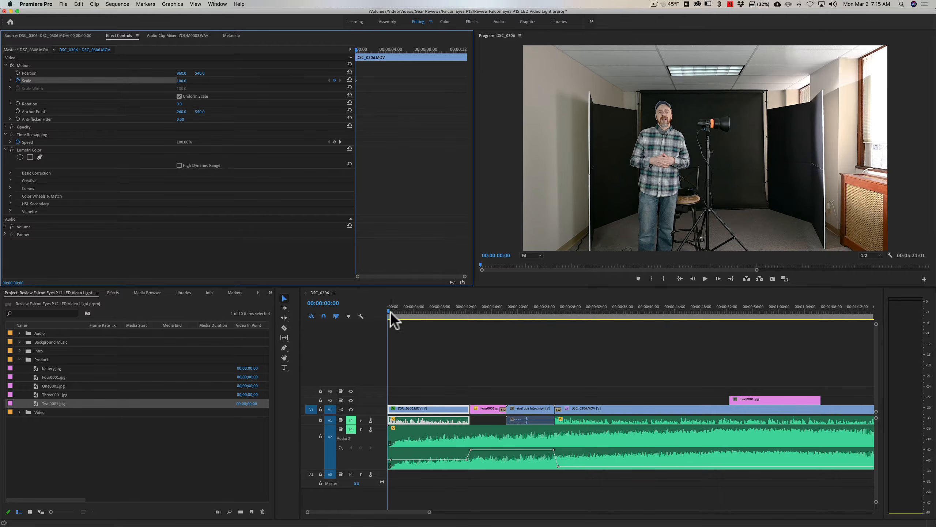
pyautogui.moveTo(389, 311); pyautogui.dragTo(454, 312)
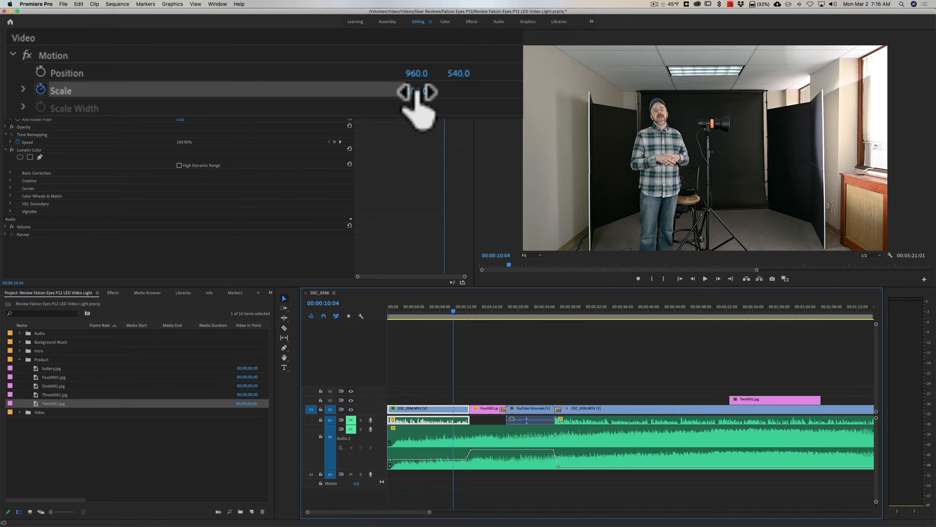
pyautogui.moveTo(417, 91); pyautogui.dragTo(438, 91)
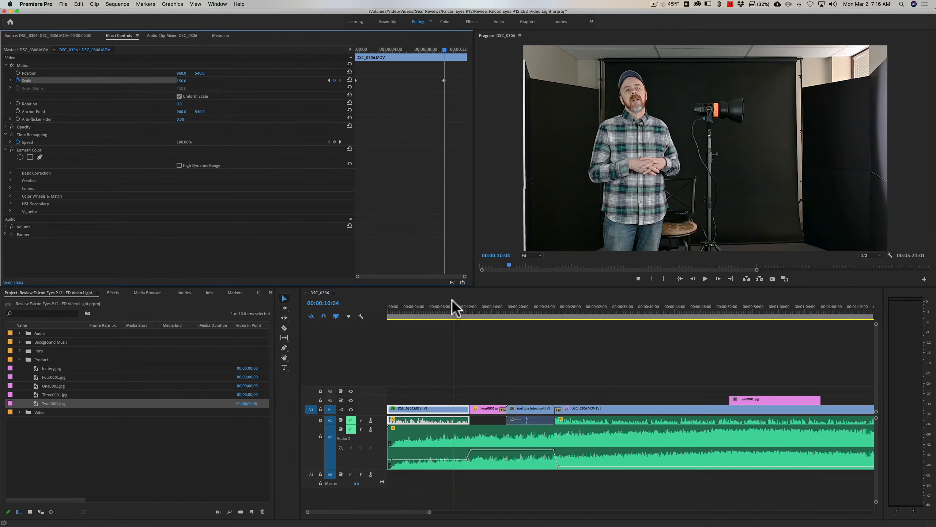
# Play the sequence from the start to review the gradual zoom on the opening clip.
pyautogui.moveTo(454, 309); pyautogui.dragTo(385, 310)
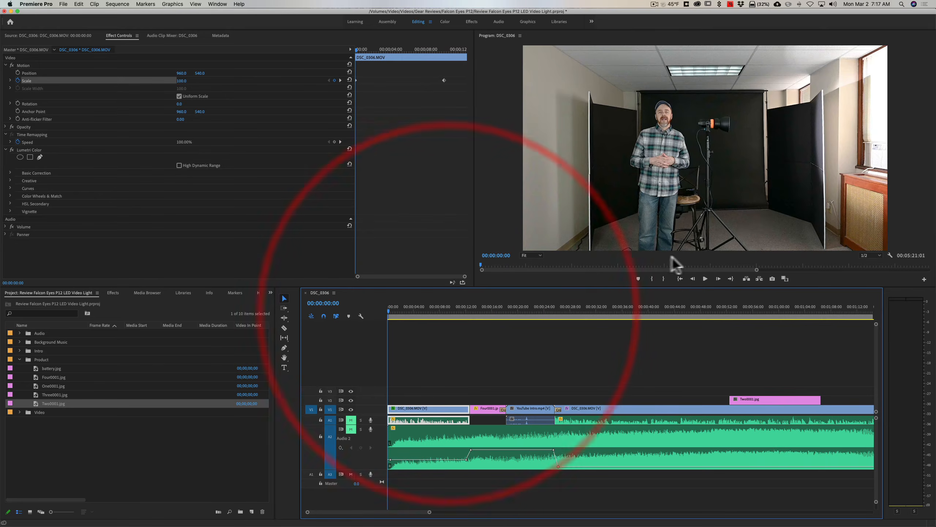
pyautogui.click(487, 485)
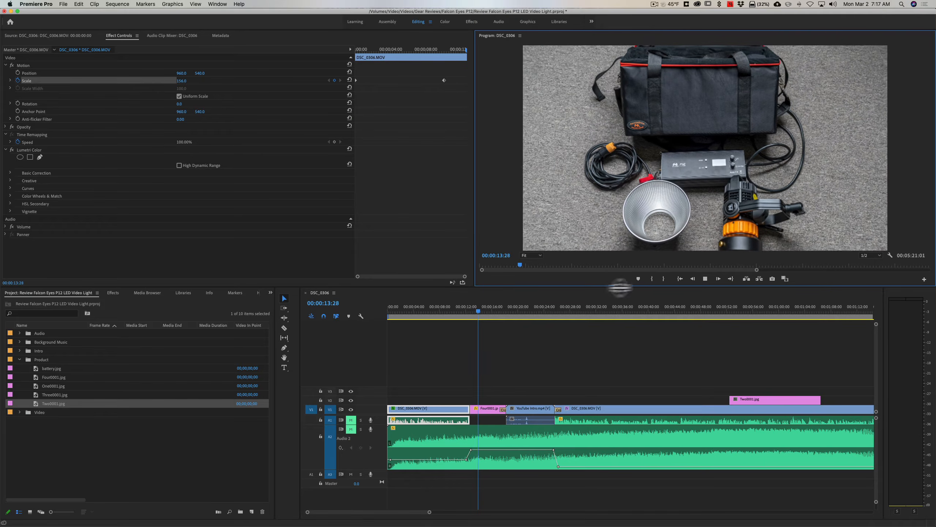
pyautogui.click(705, 278)
# Move the playhead to the first frame of the Two0001.jpg clip at 00:00:52:15.
pyautogui.moveTo(484, 312); pyautogui.dragTo(730, 320)
pyautogui.press('Right')
pyautogui.press('Right')
pyautogui.press('Right')
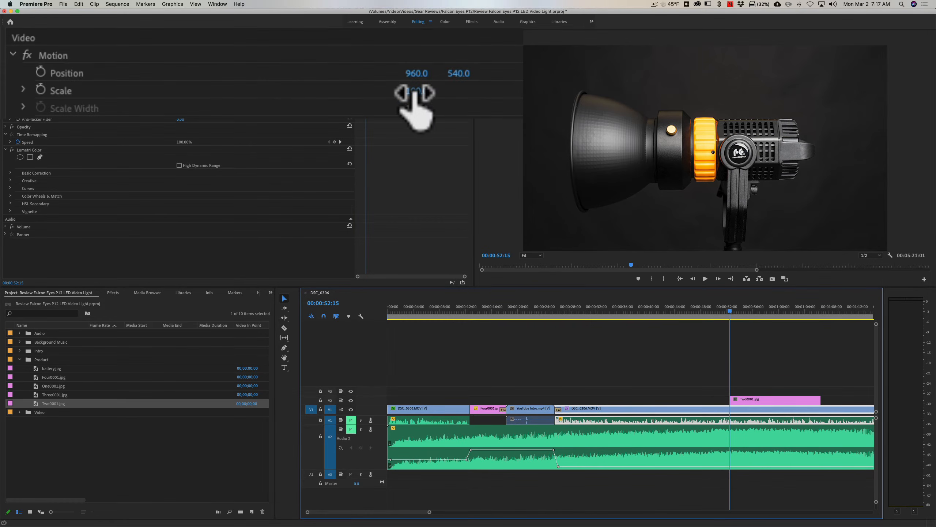
pyautogui.moveTo(415, 93); pyautogui.dragTo(421, 93)
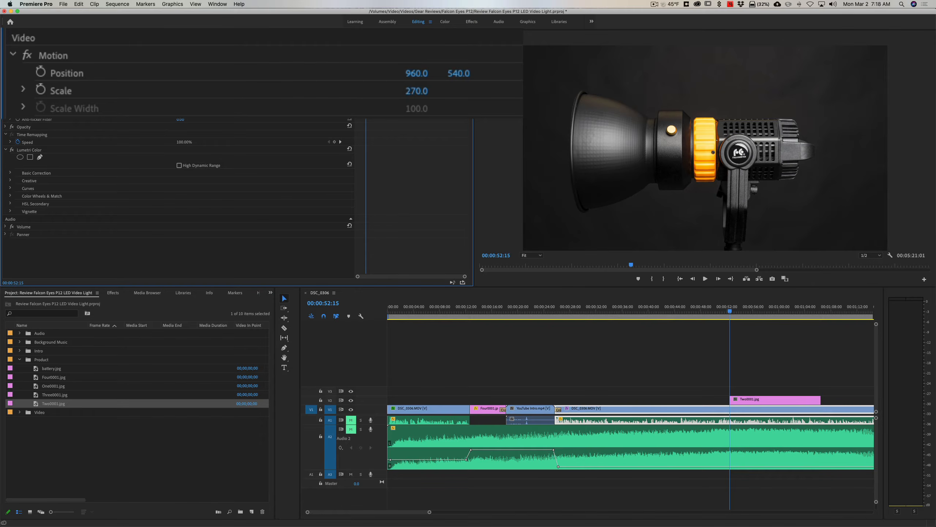
pyautogui.moveTo(432, 88); pyautogui.dragTo(432, 88)
pyautogui.click(417, 91)
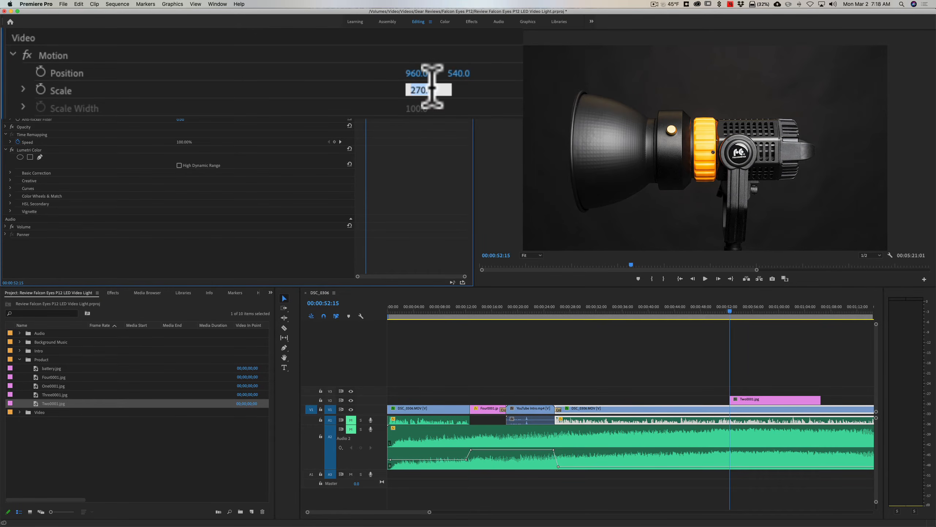
pyautogui.write('100')
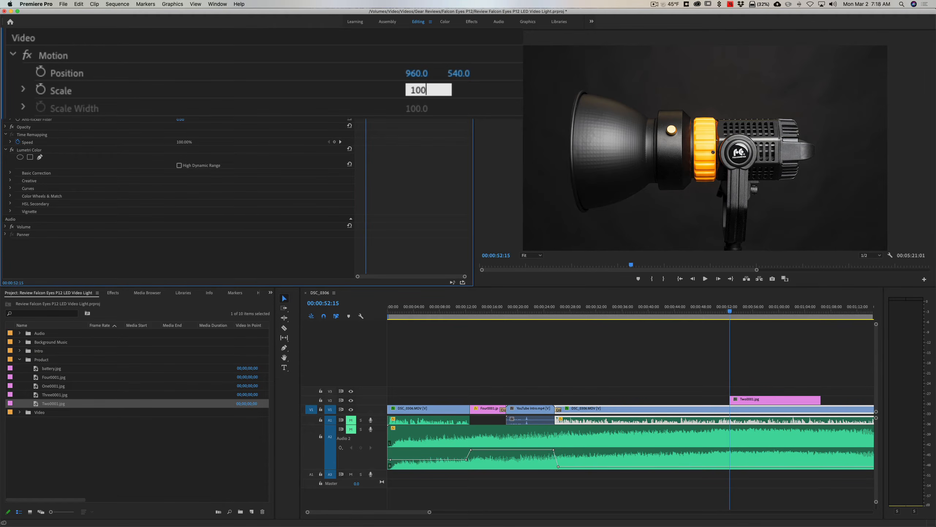
pyautogui.press('Return')
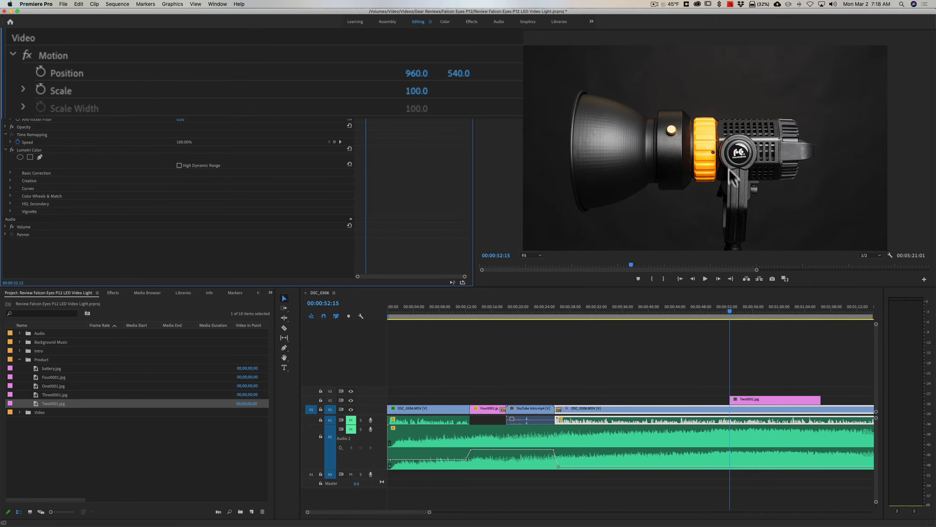
# Set the Two0001.jpg clip's Scale to 182 and its horizontal position to 461.
pyautogui.click(769, 399)
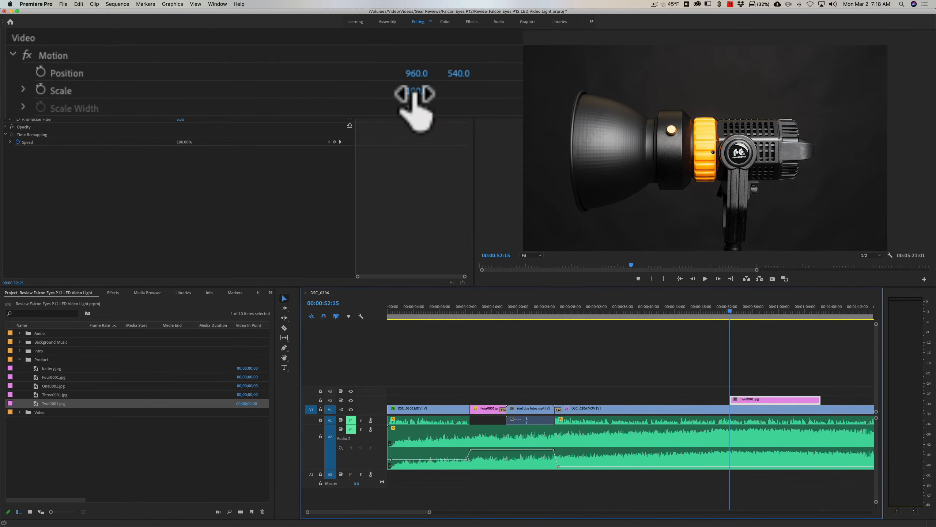
pyautogui.moveTo(415, 91); pyautogui.dragTo(429, 88)
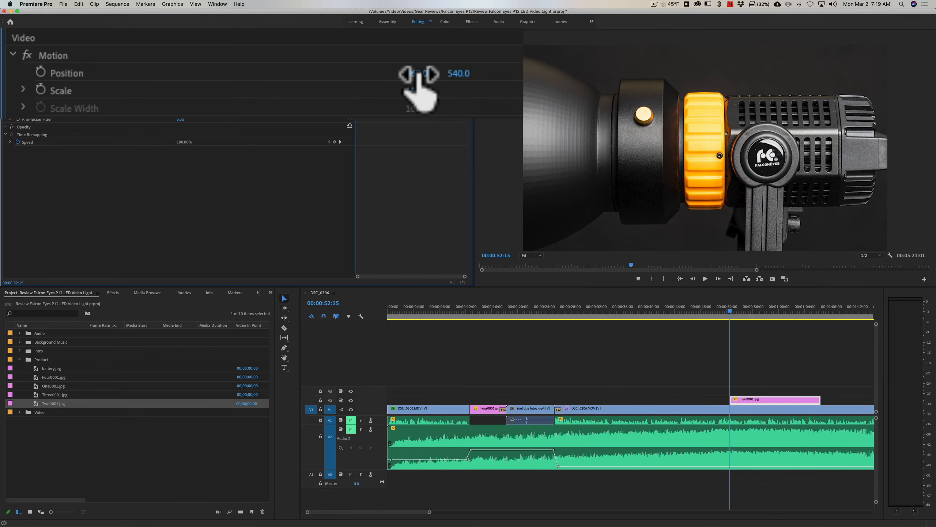
pyautogui.moveTo(417, 73); pyautogui.dragTo(232, 73)
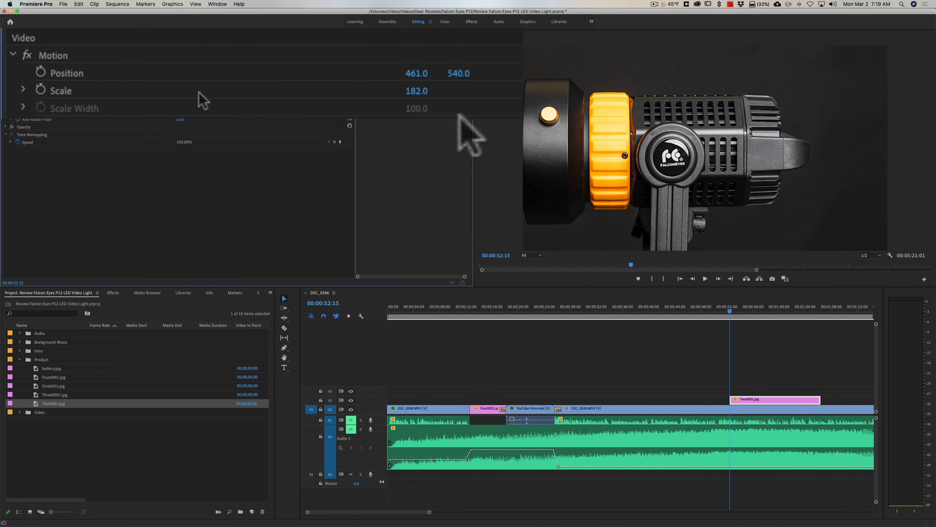
# Enable Position and Scale keyframes for Two0001.jpg at 00:00:52:15 and set its horizontal position to 1393 at 00:01:06:01.
pyautogui.click(40, 71)
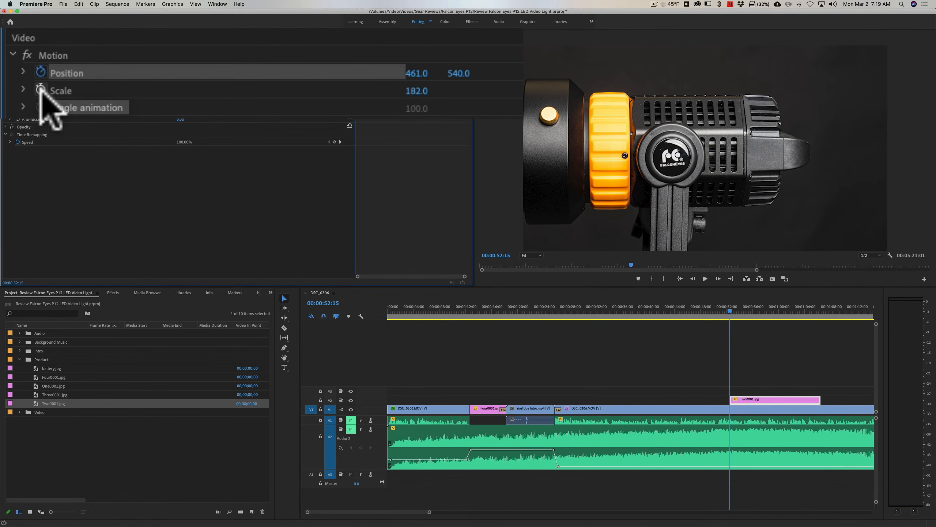
pyautogui.click(41, 89)
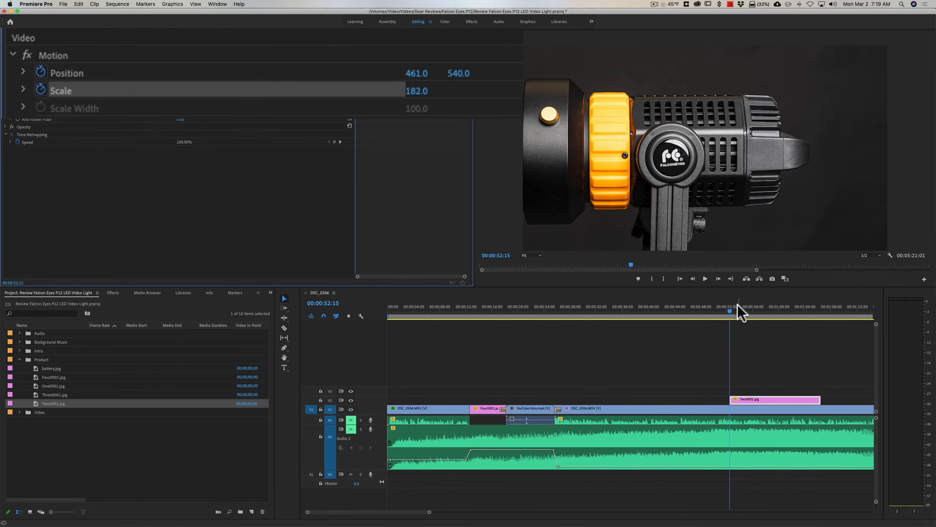
pyautogui.moveTo(729, 310); pyautogui.dragTo(816, 311)
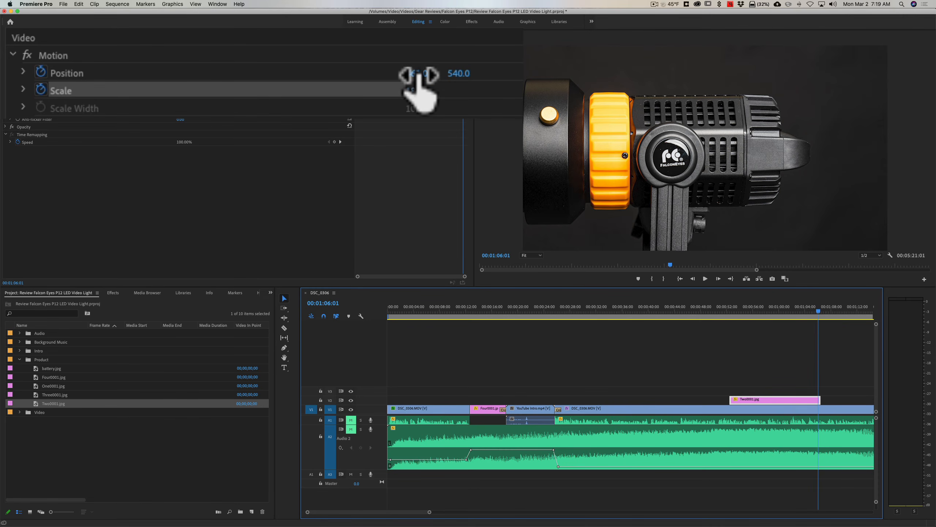
pyautogui.moveTo(419, 75); pyautogui.dragTo(763, 75)
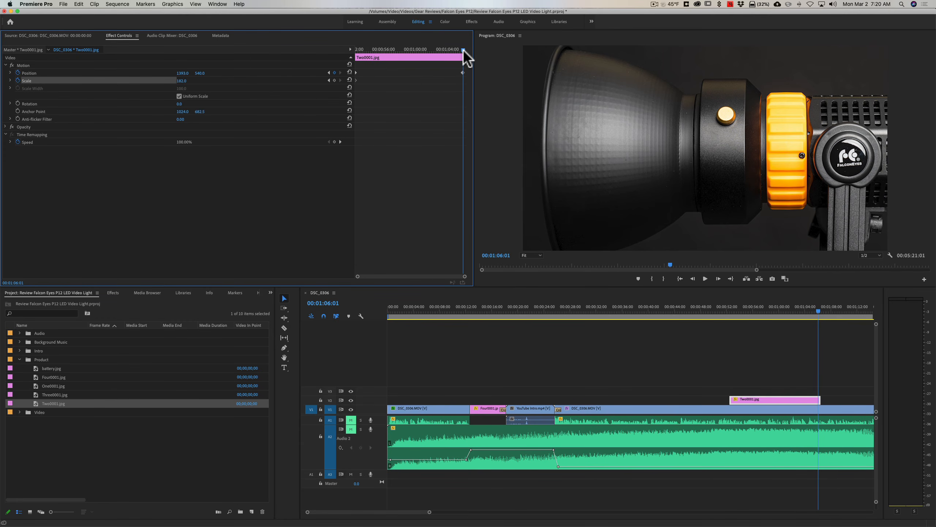
# Play the sequence from just before the Two0001.jpg clip to past its end to review the pan.
pyautogui.moveTo(461, 51); pyautogui.dragTo(353, 51)
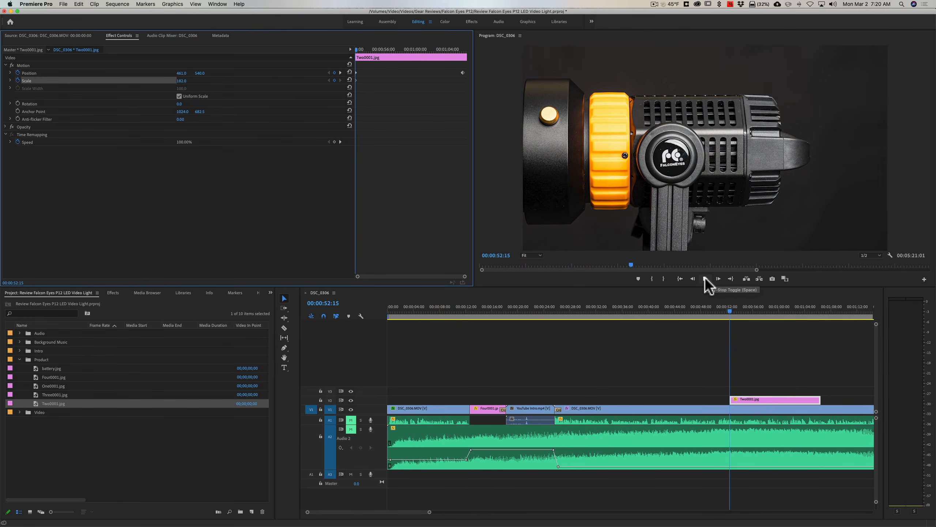
pyautogui.click(721, 311)
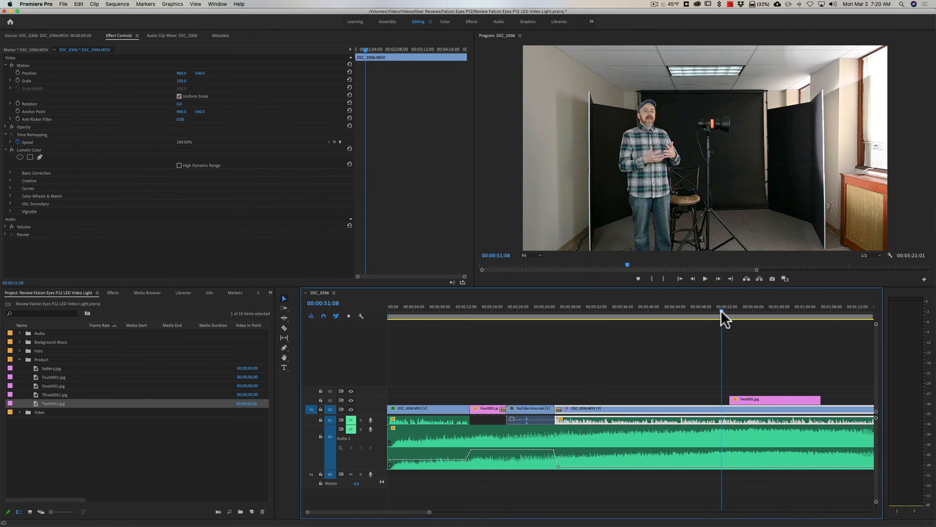
pyautogui.click(705, 279)
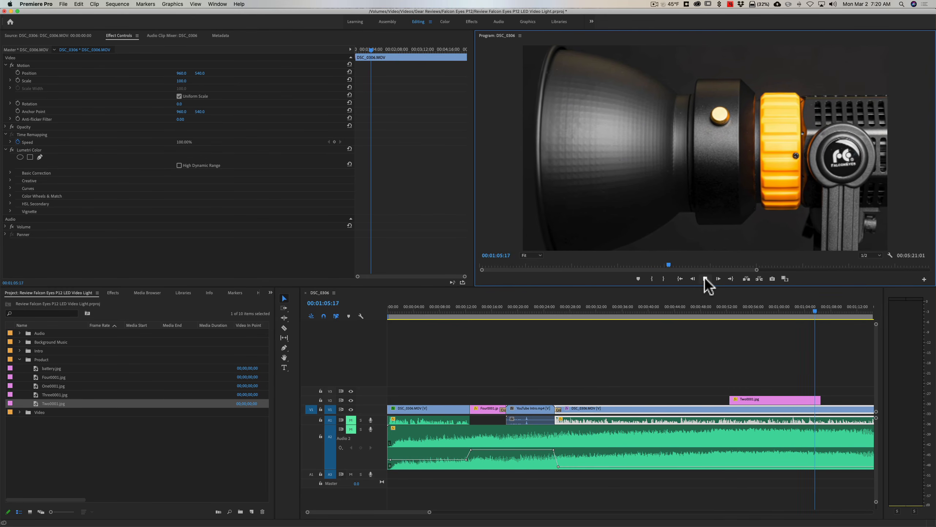
pyautogui.click(705, 279)
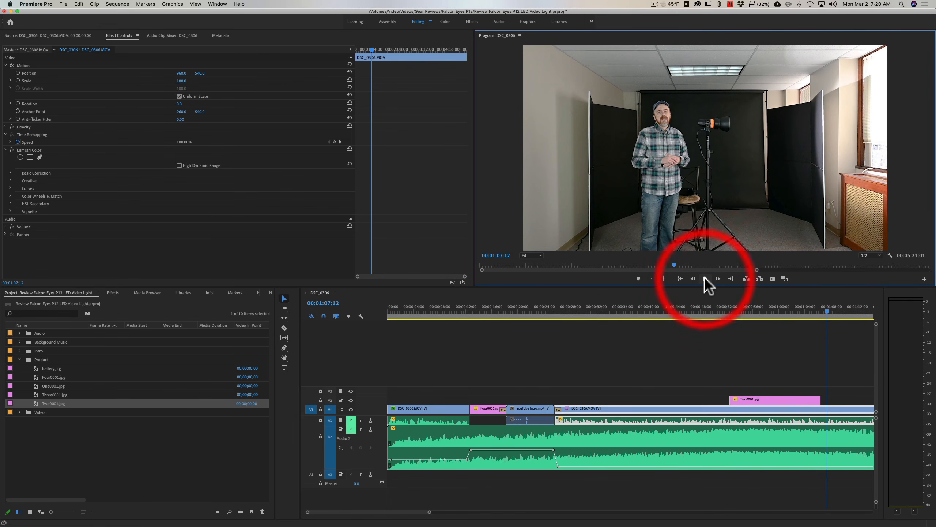